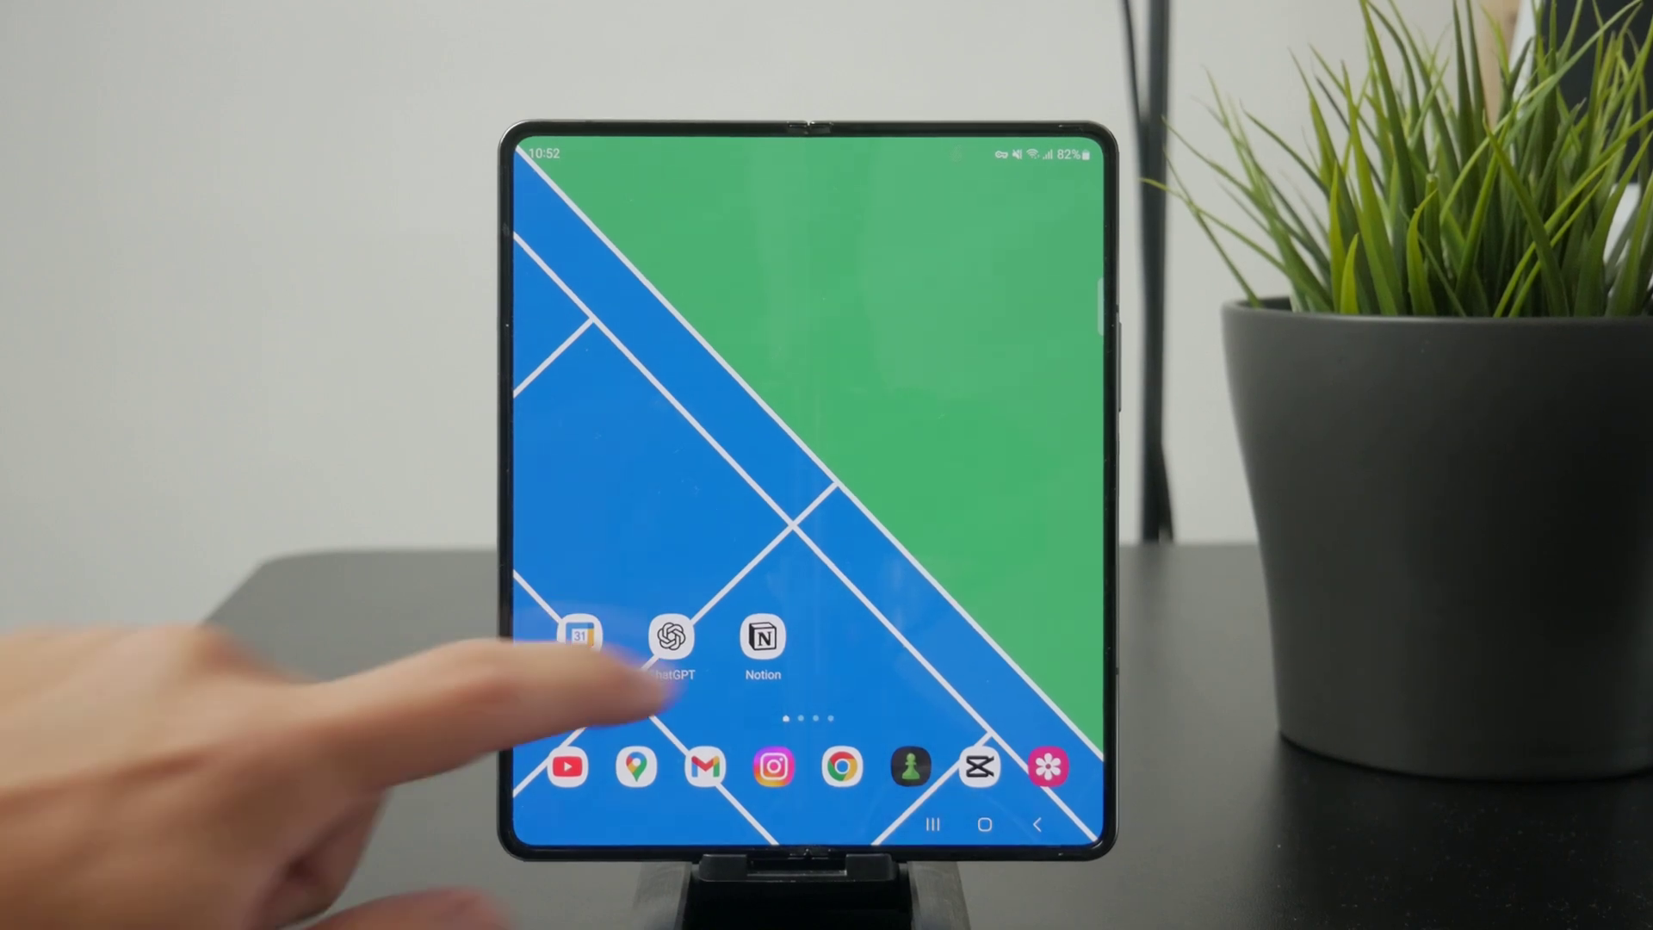
- Bring up the app list and go into Settings' Accessibility section
left_click_drag(702, 590, 702, 425)
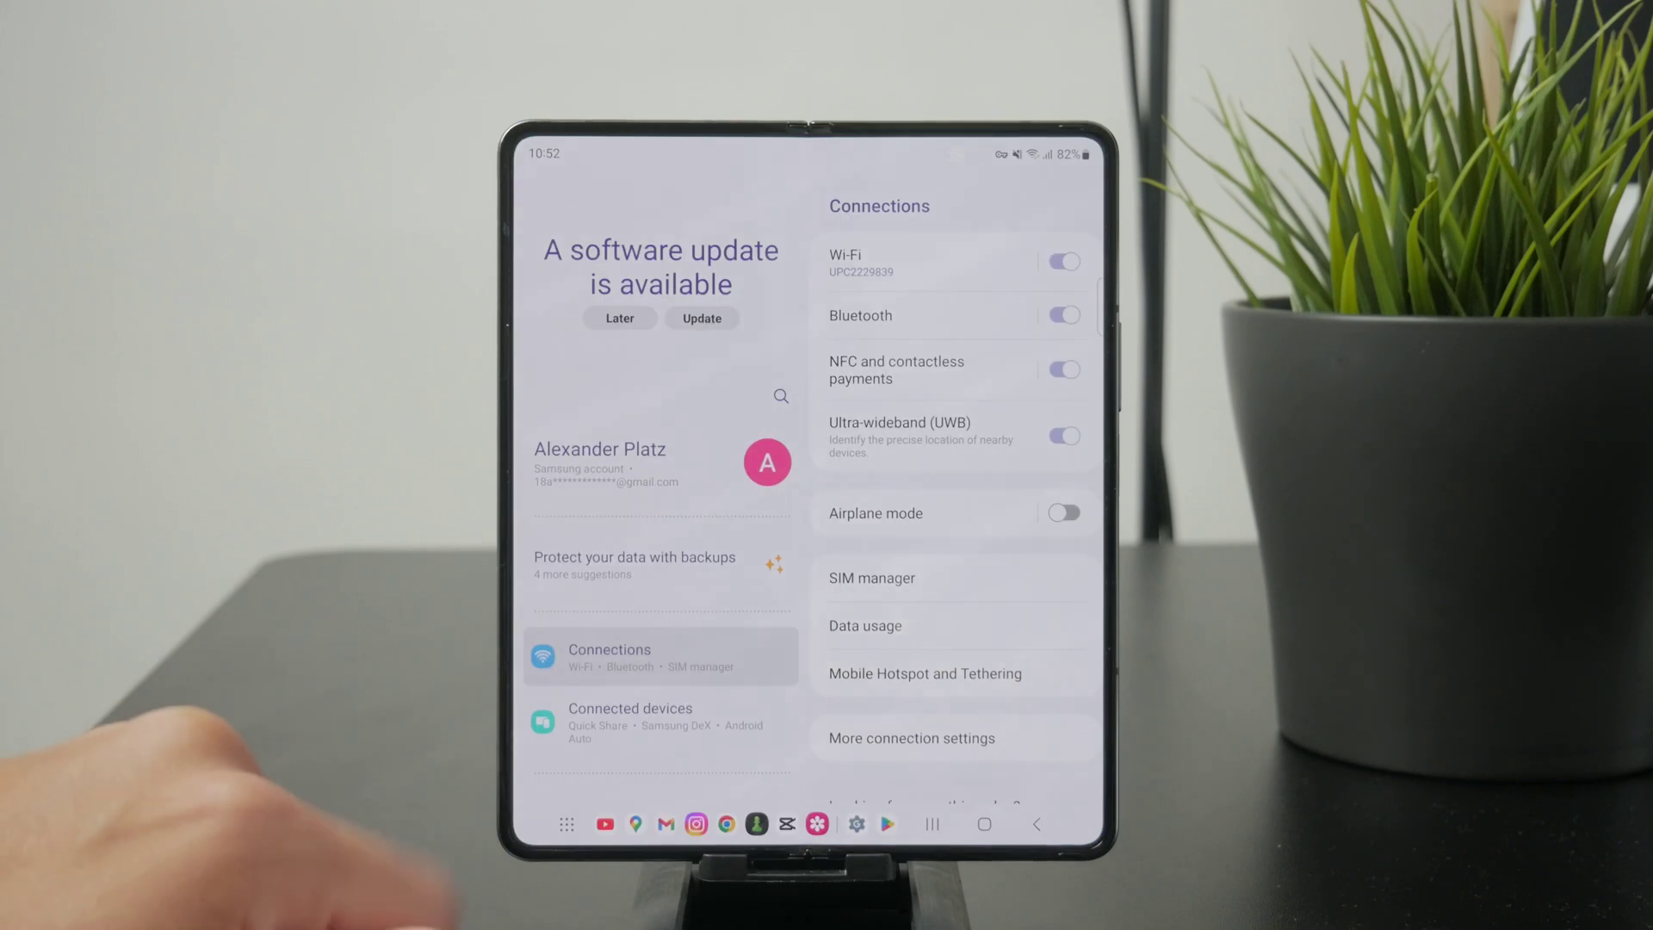
scroll(646, 647, "down", 5)
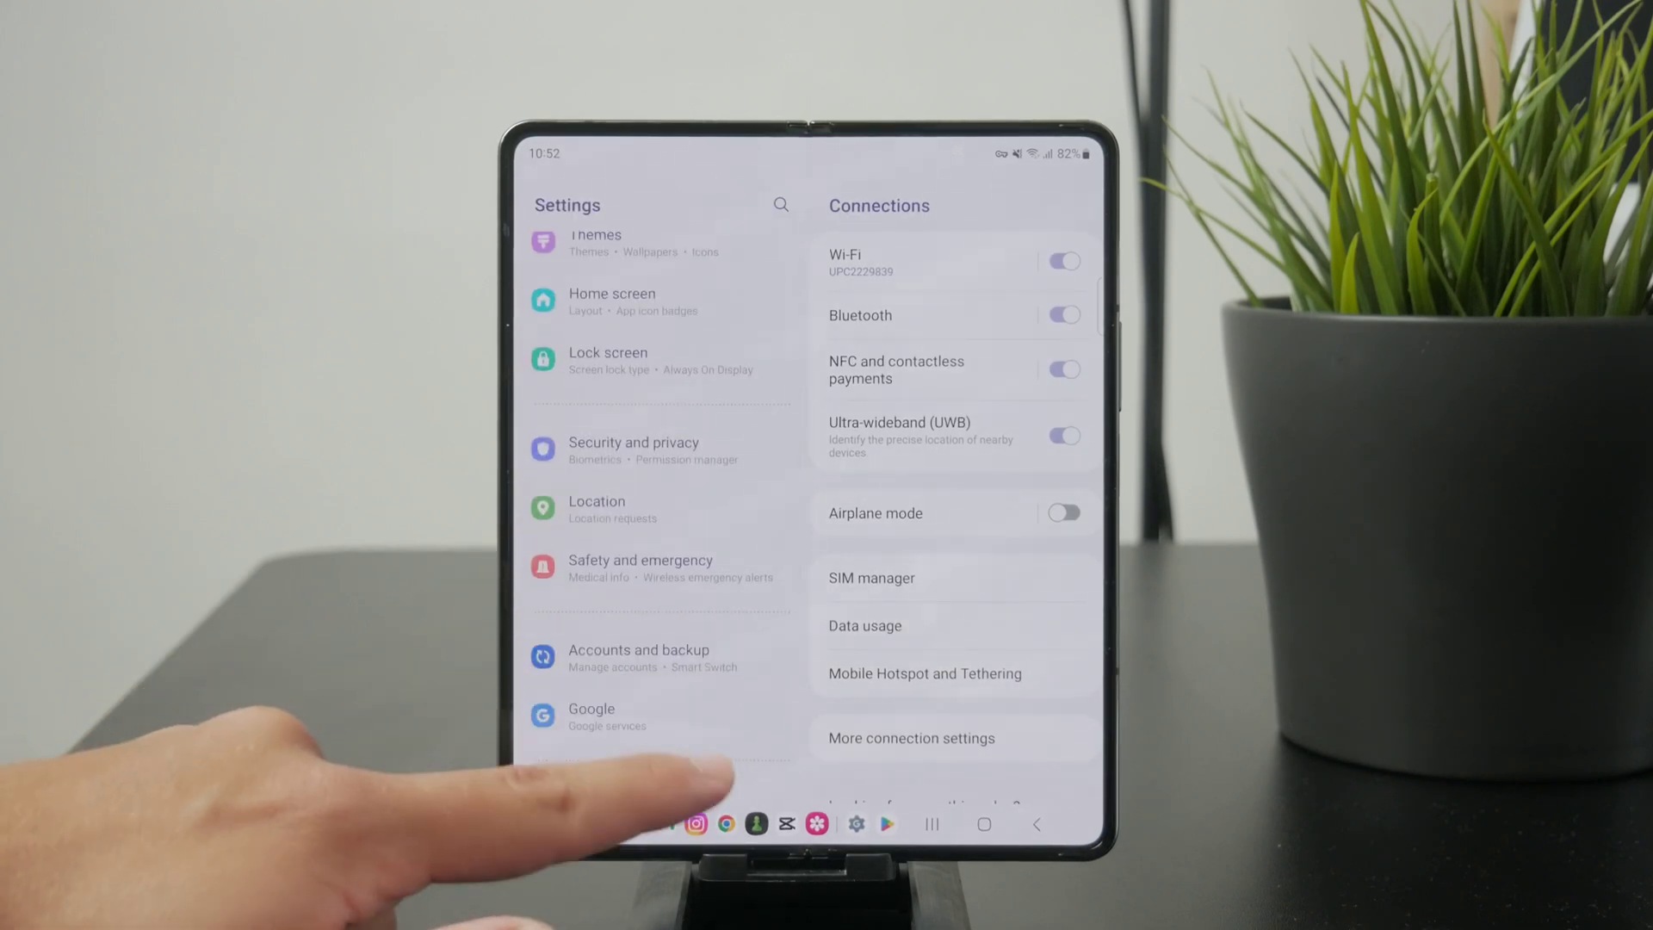
scroll(697, 697, "down", 5)
left_click(607, 726)
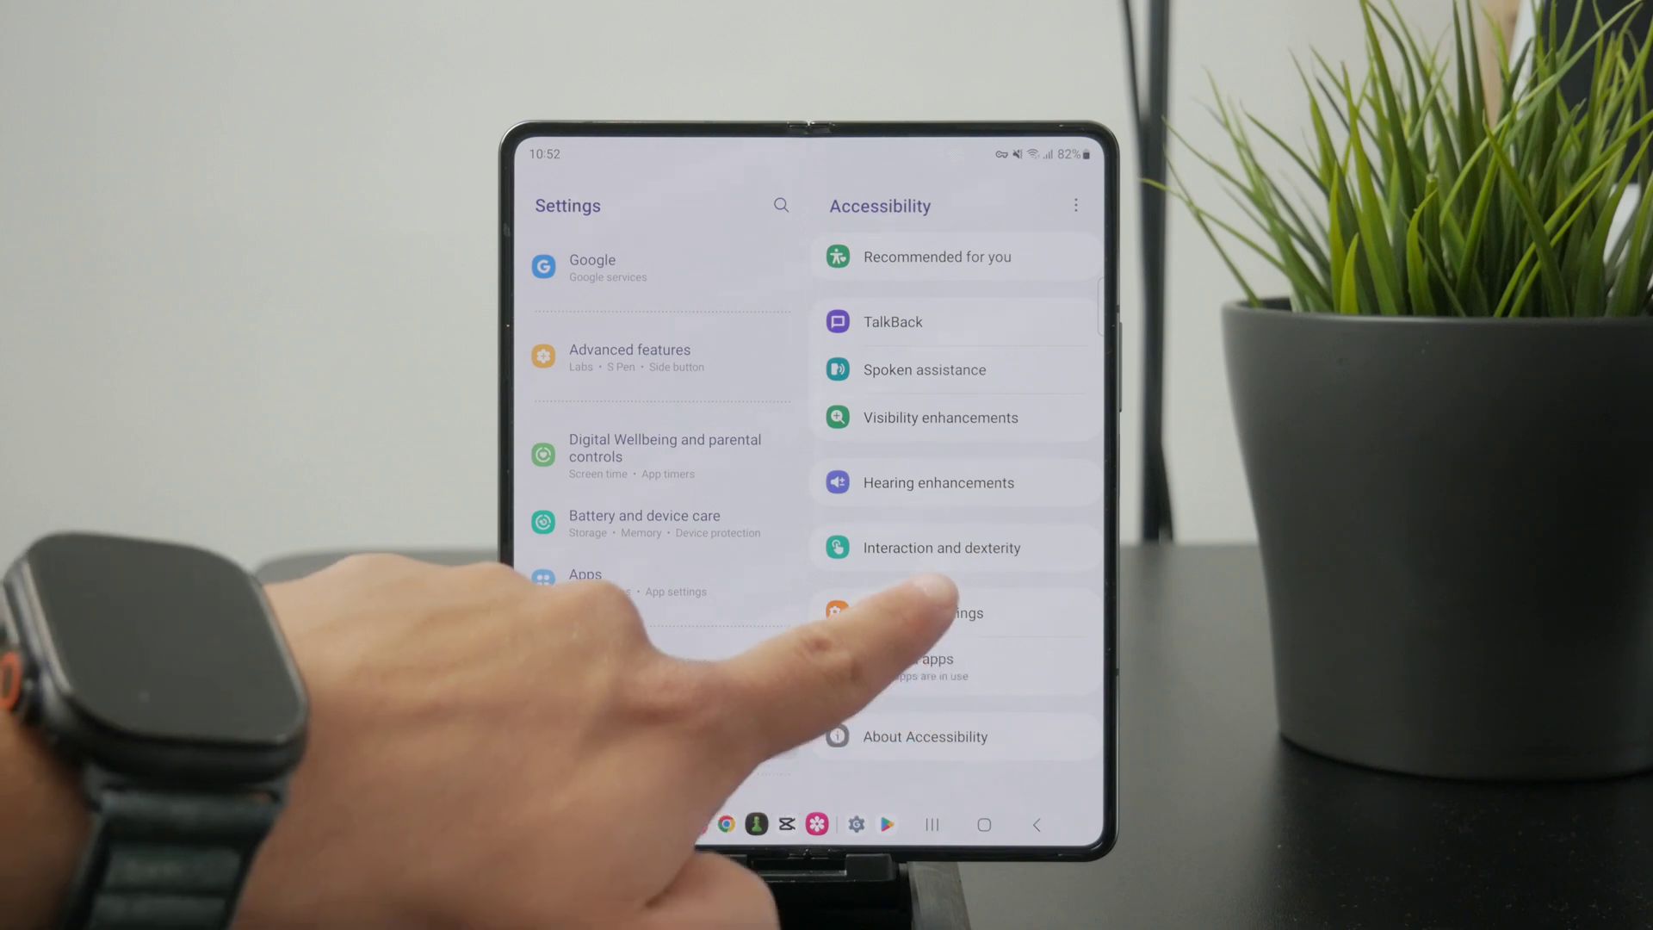
- Switch Assistant menu on under Interaction and dexterity and allow its permission
left_click(904, 547)
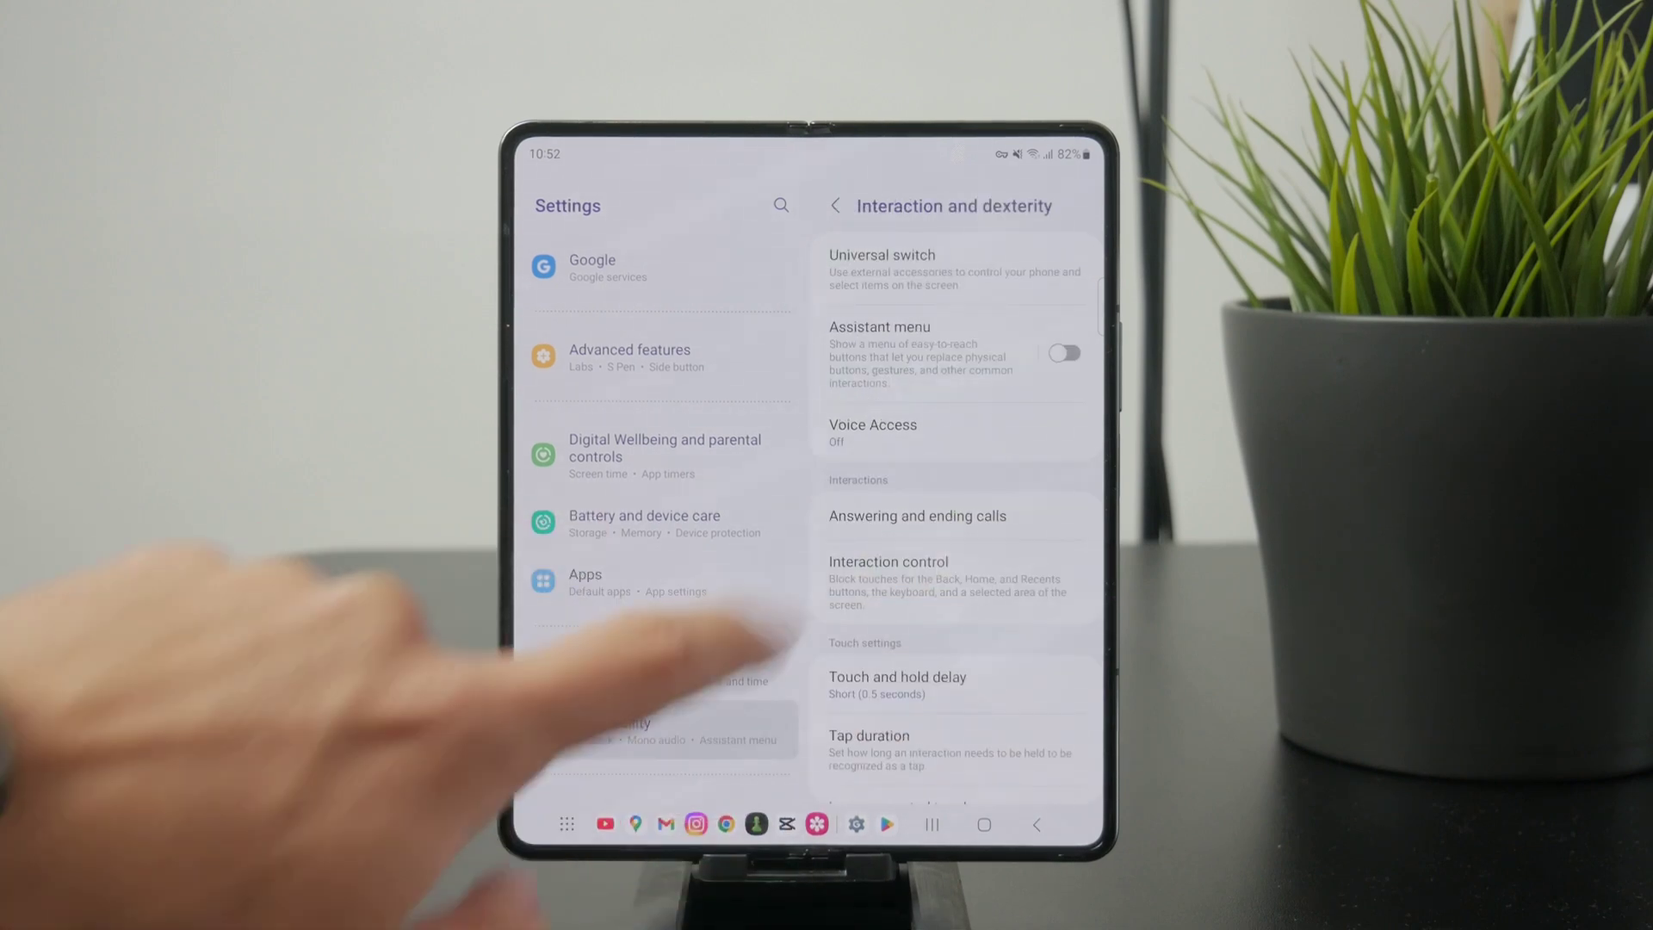
left_click(878, 329)
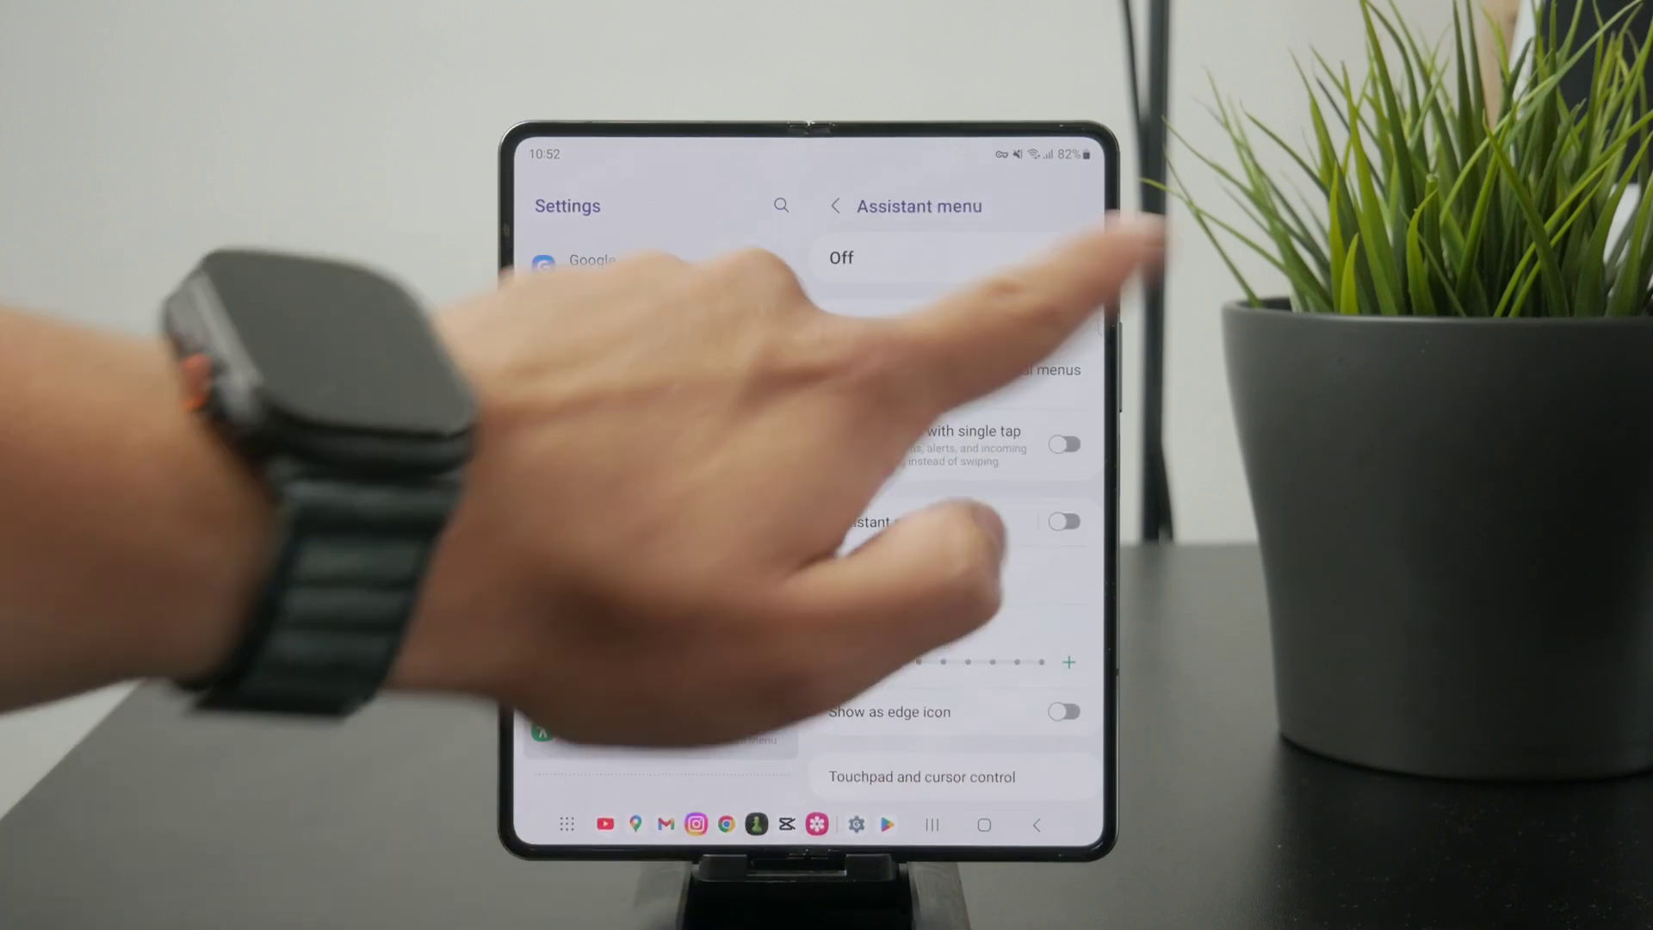
left_click(1065, 257)
left_click(1015, 667)
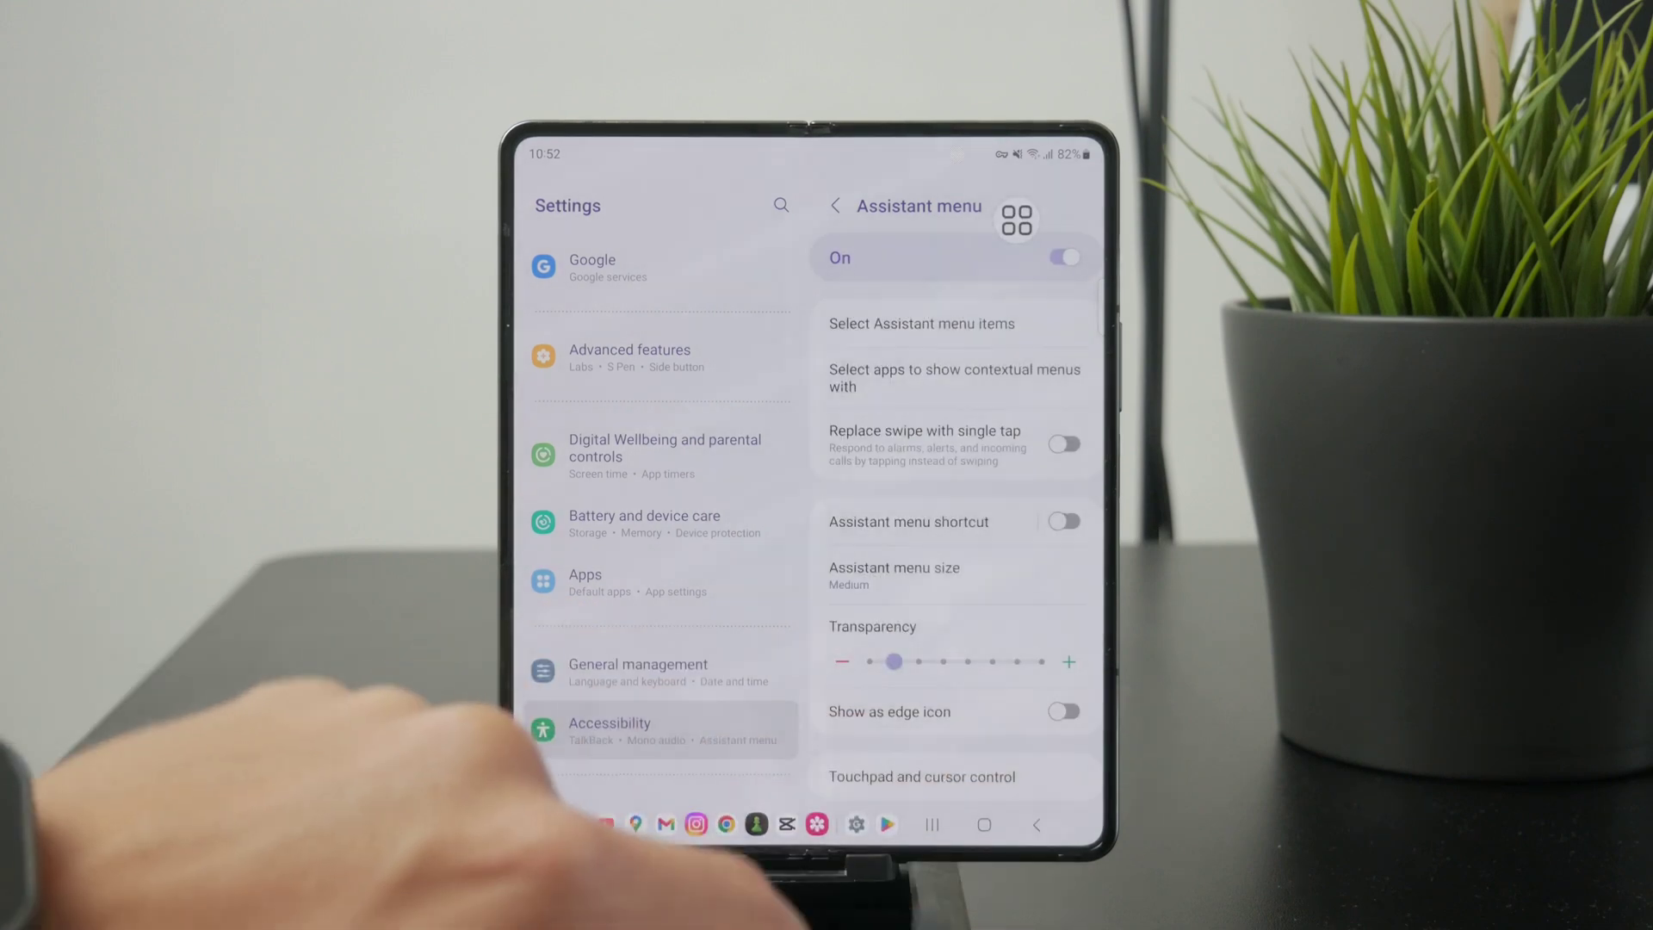
- Drag the floating Assistant menu button left, then expand and collapse its panel
left_click_drag(1017, 220, 694, 221)
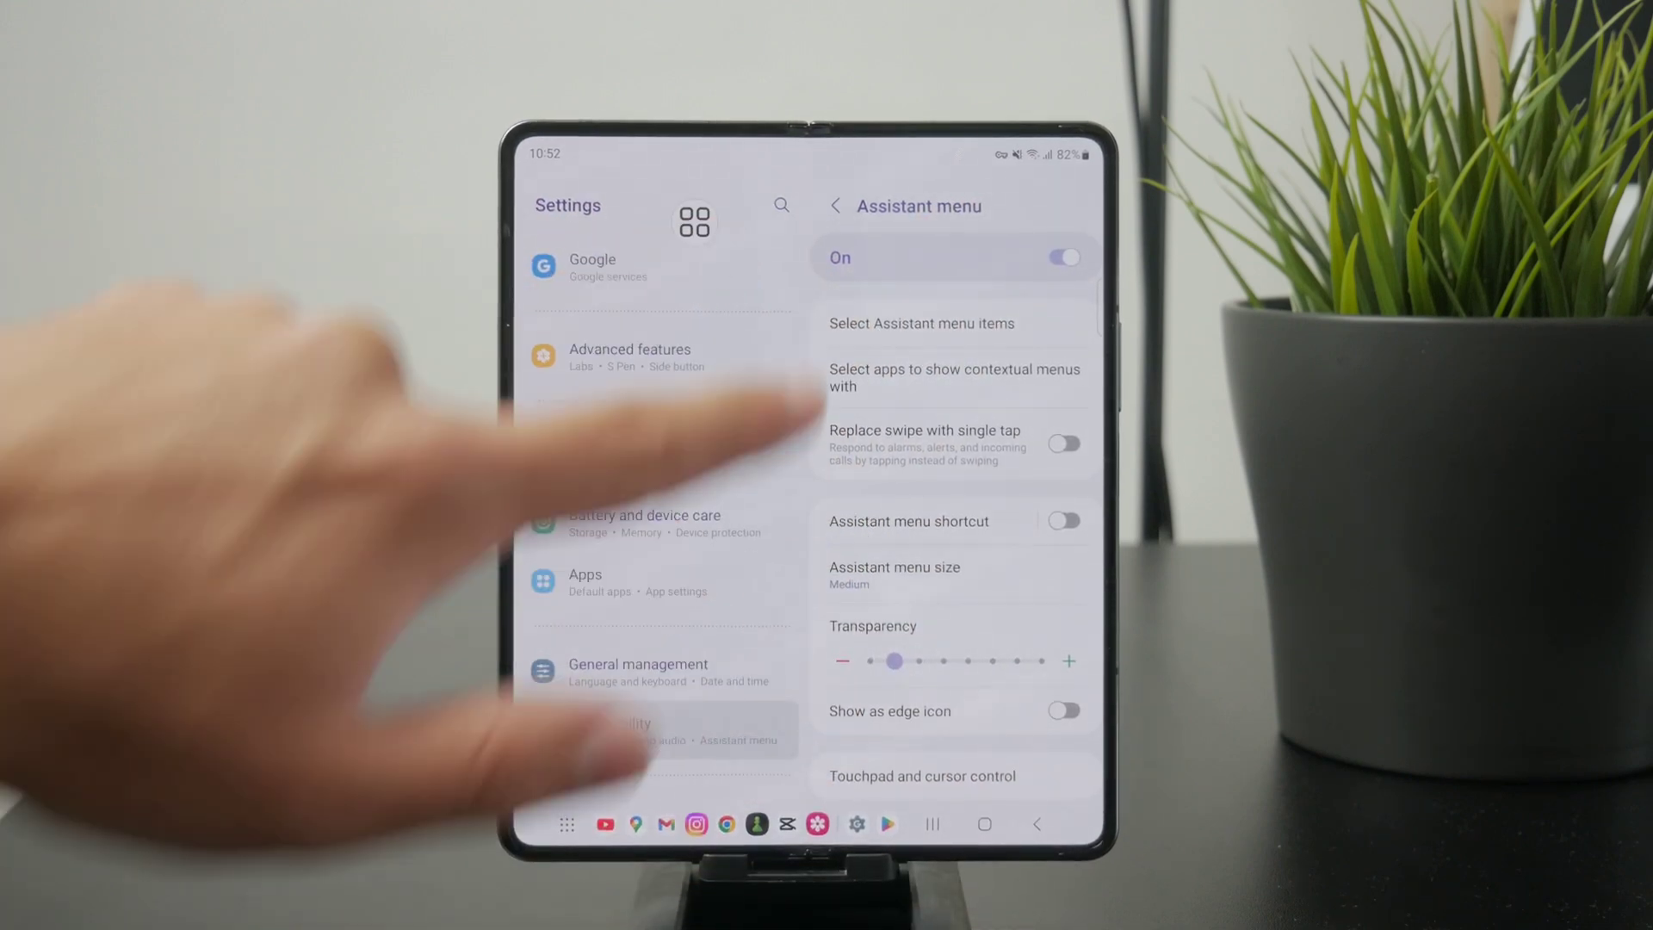
left_click(694, 221)
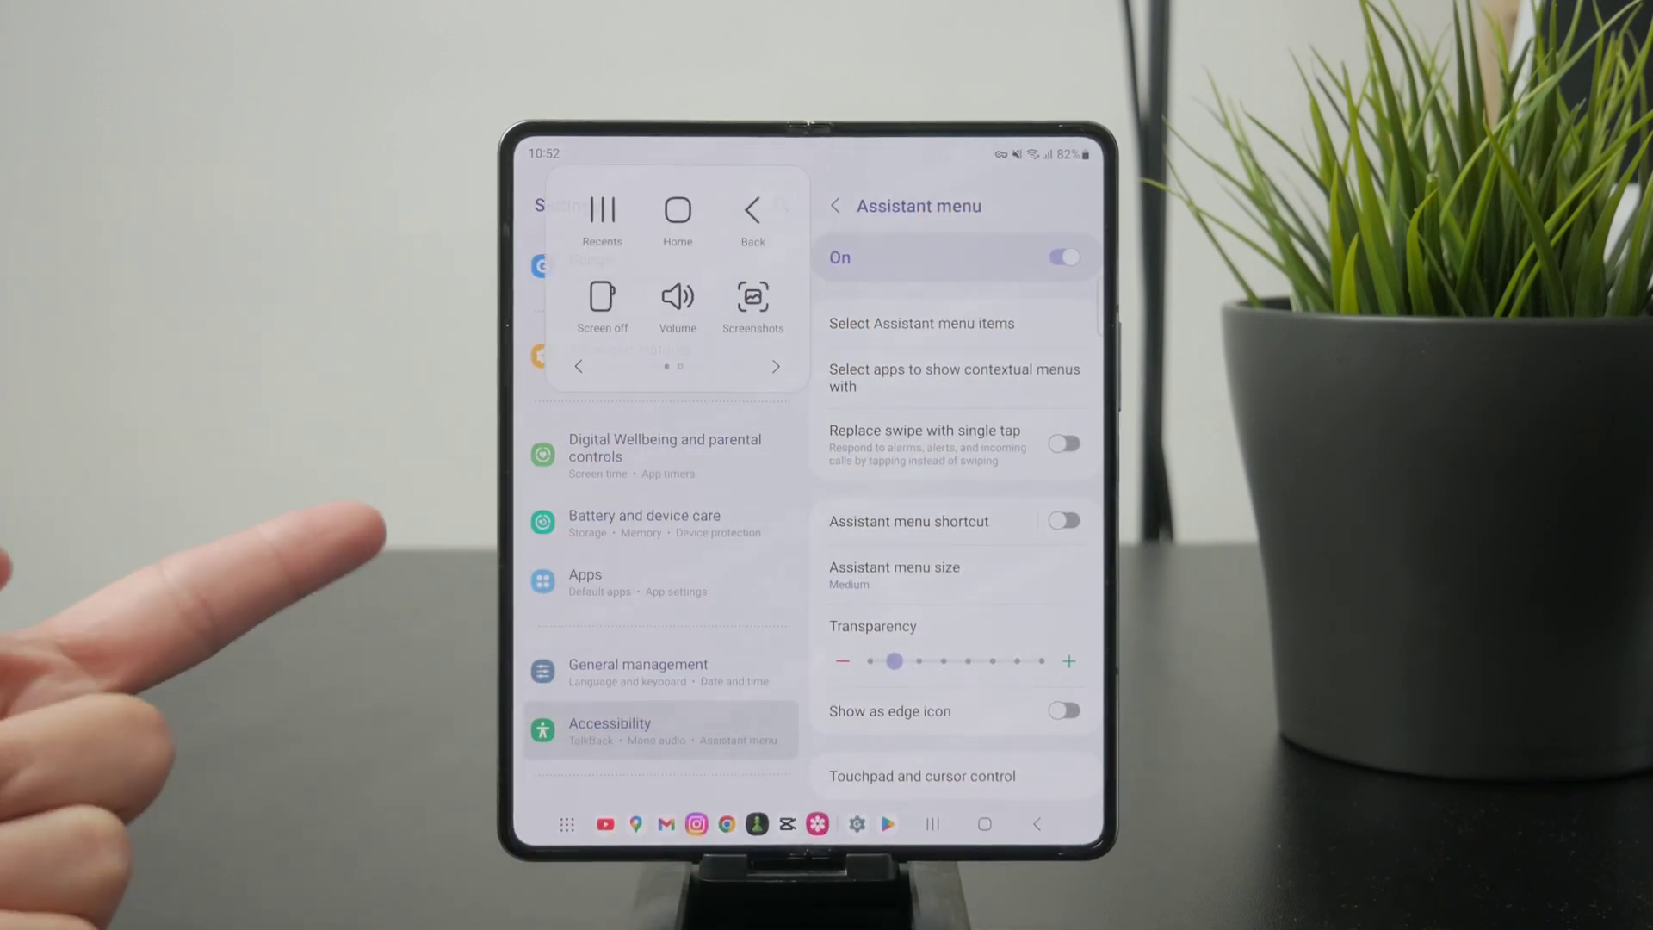
left_click(679, 614)
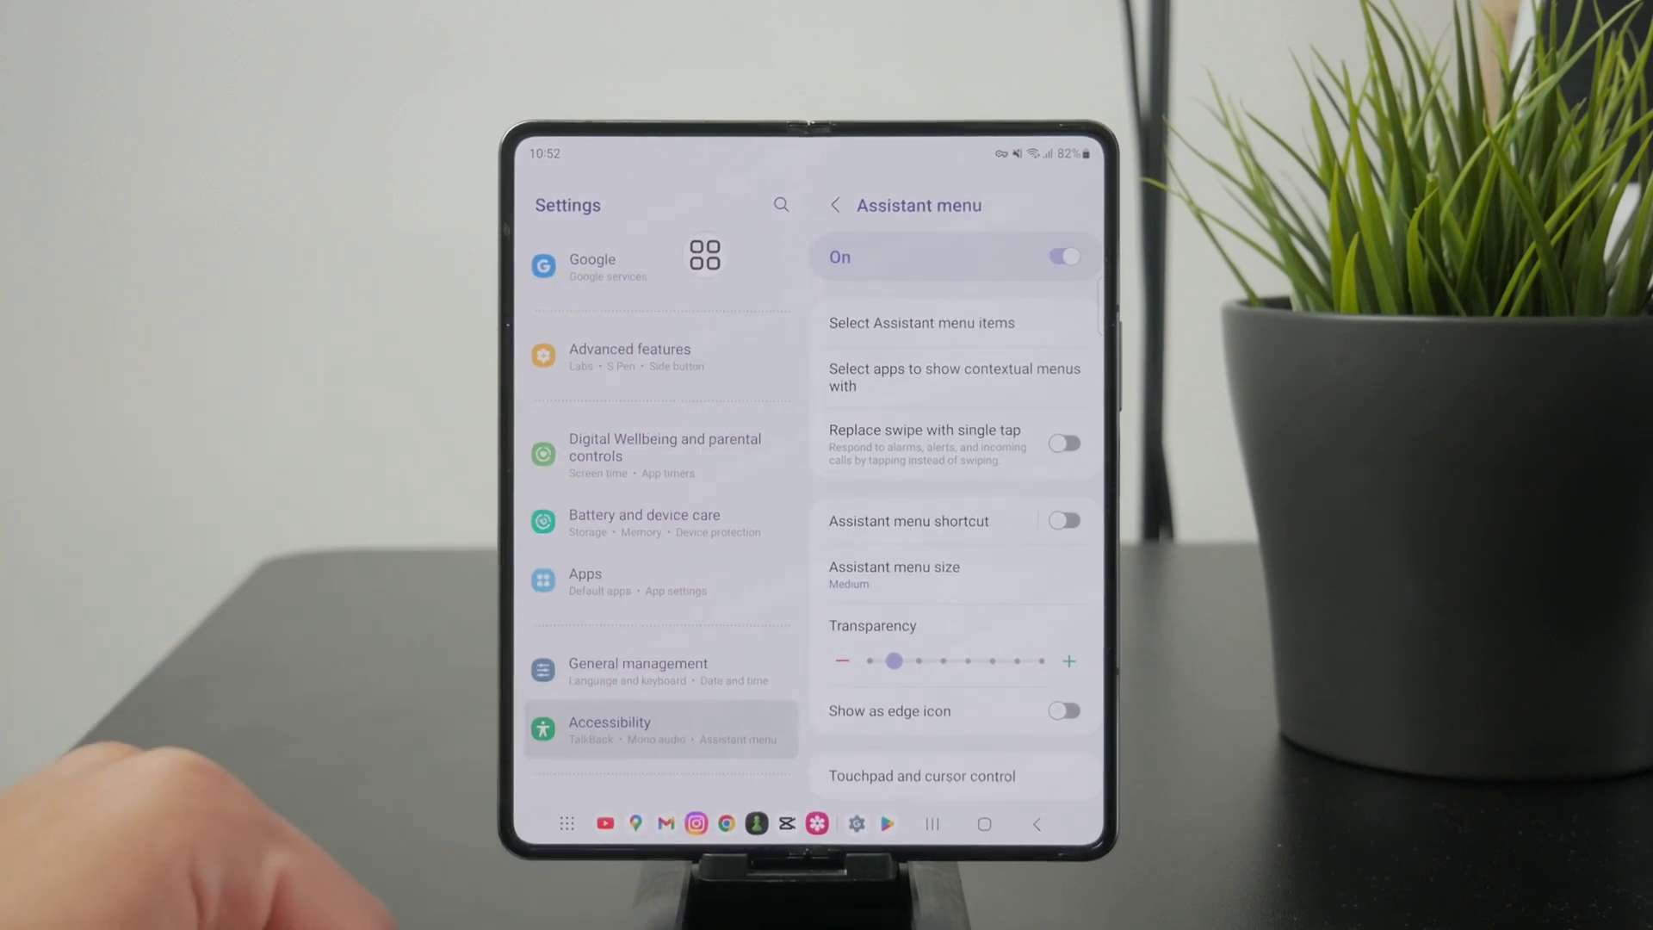
- Back in Interaction and dexterity, toggle Assistant menu off and confirm Turn off
left_click(840, 257)
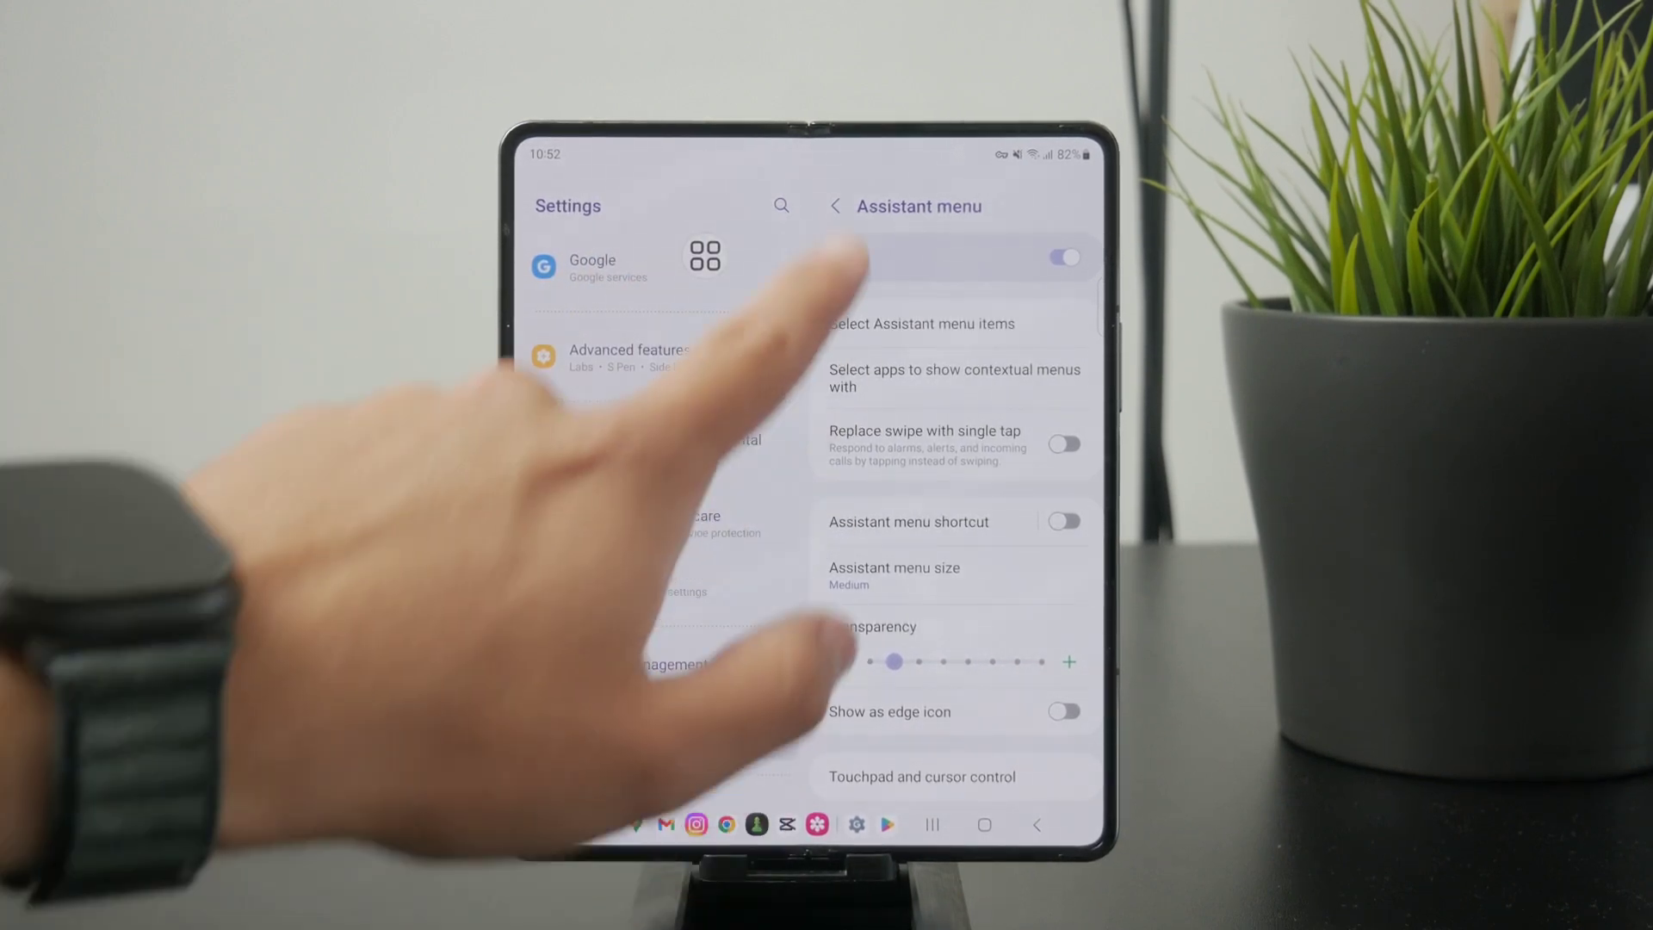
left_click(836, 206)
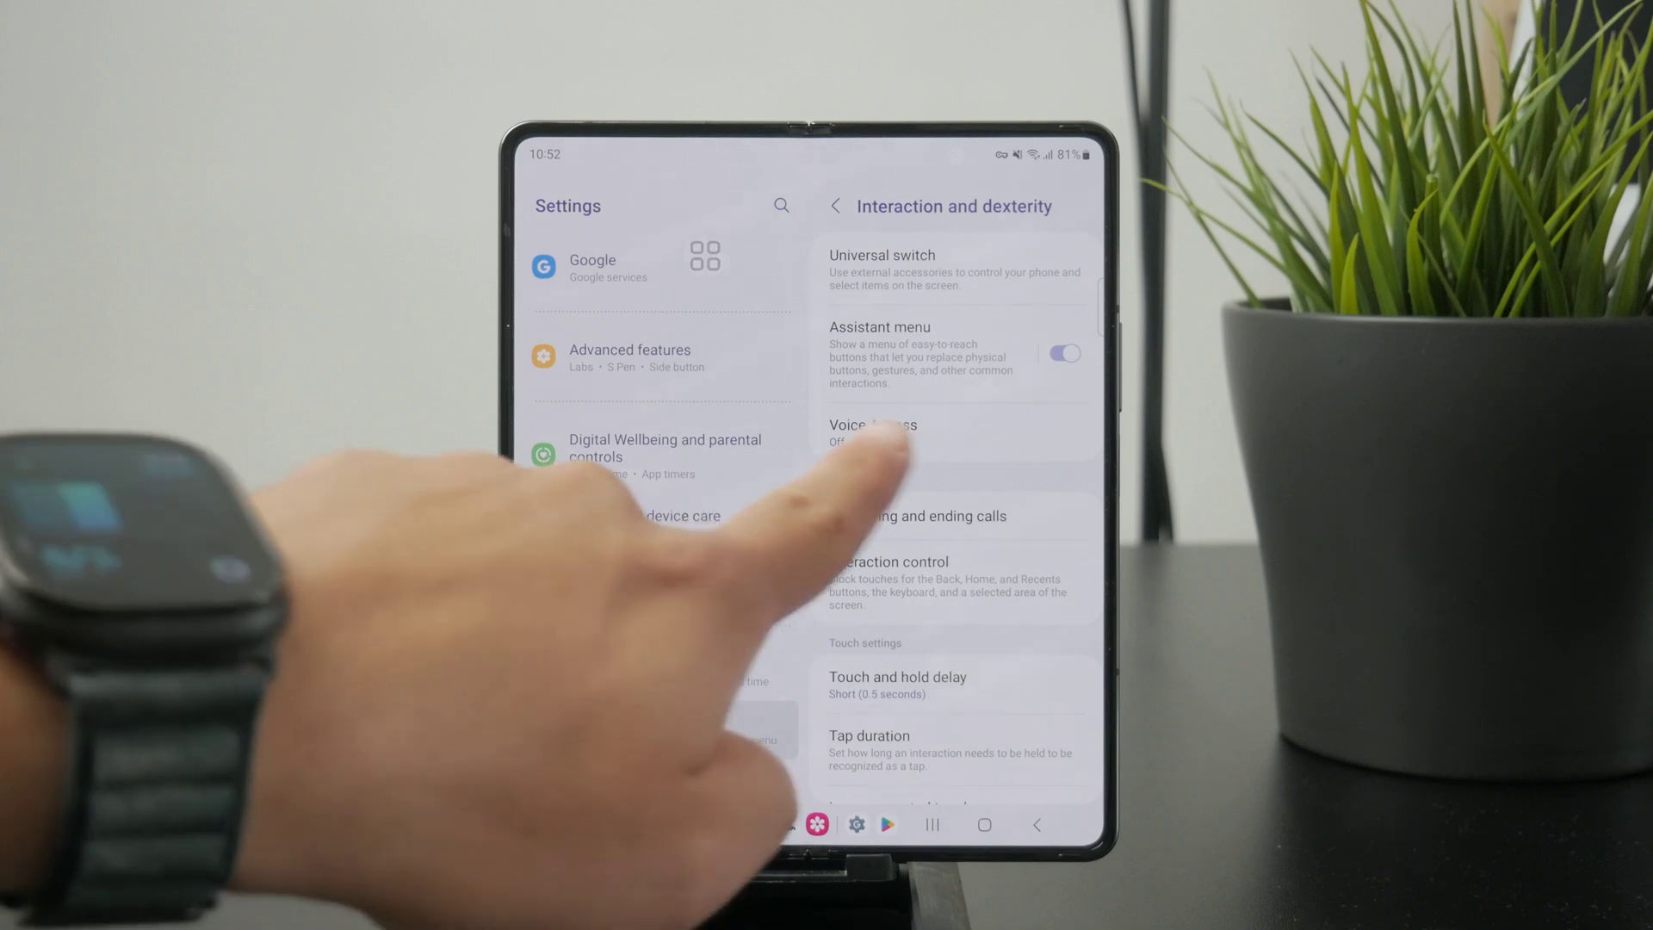
left_click(1065, 353)
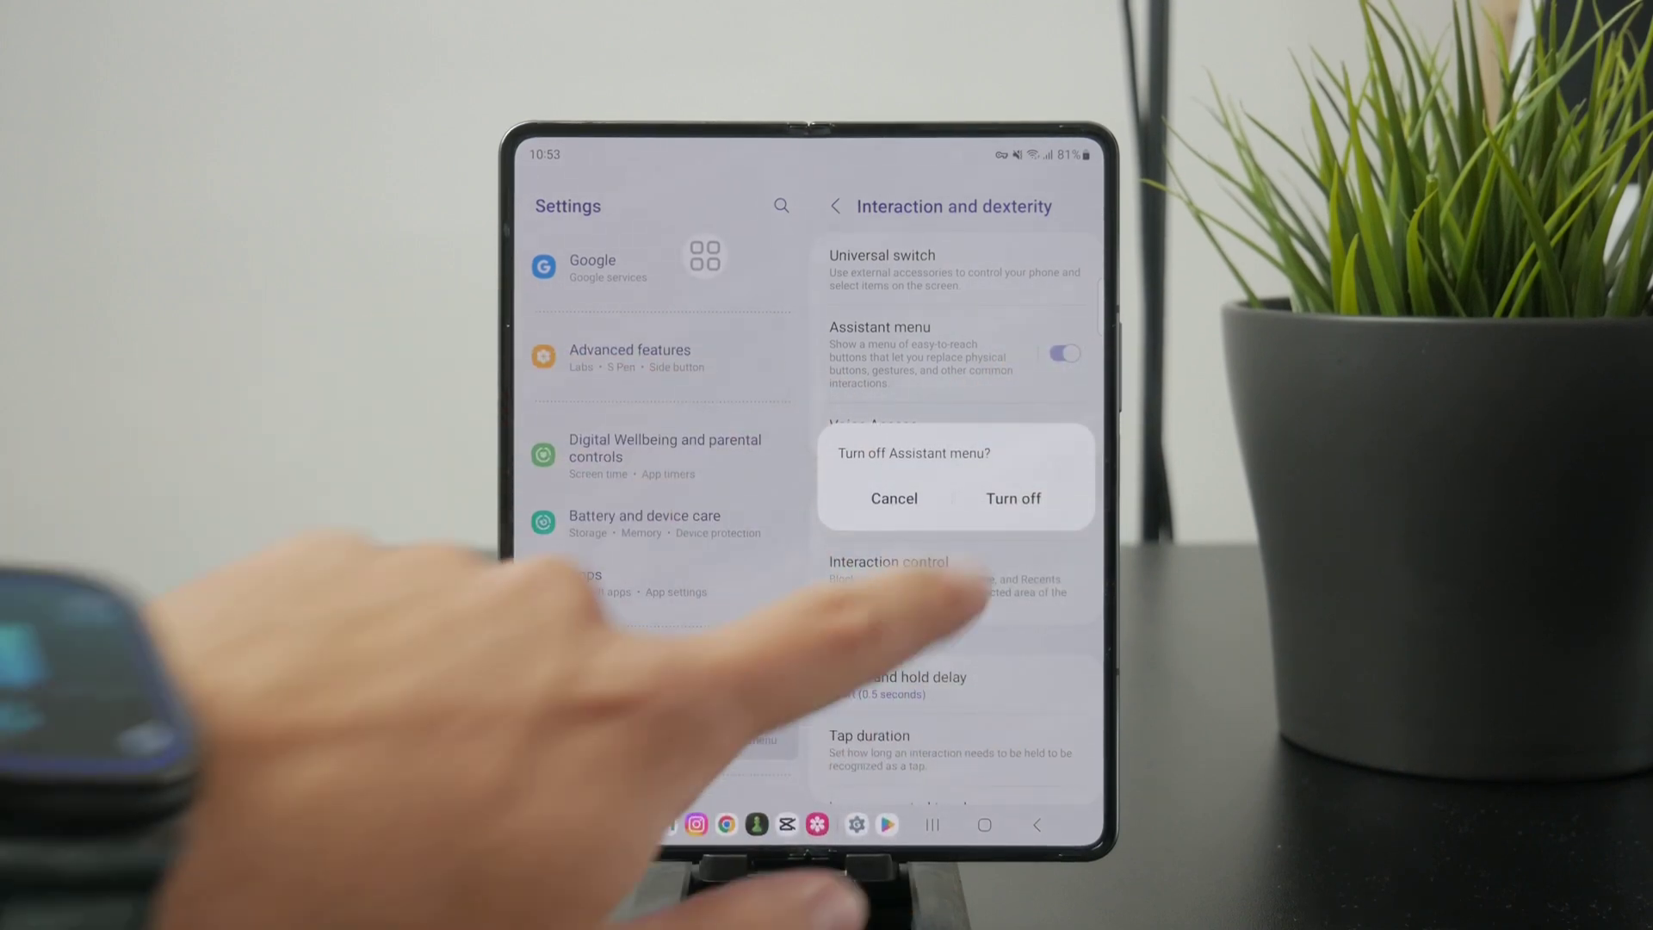
left_click(1014, 497)
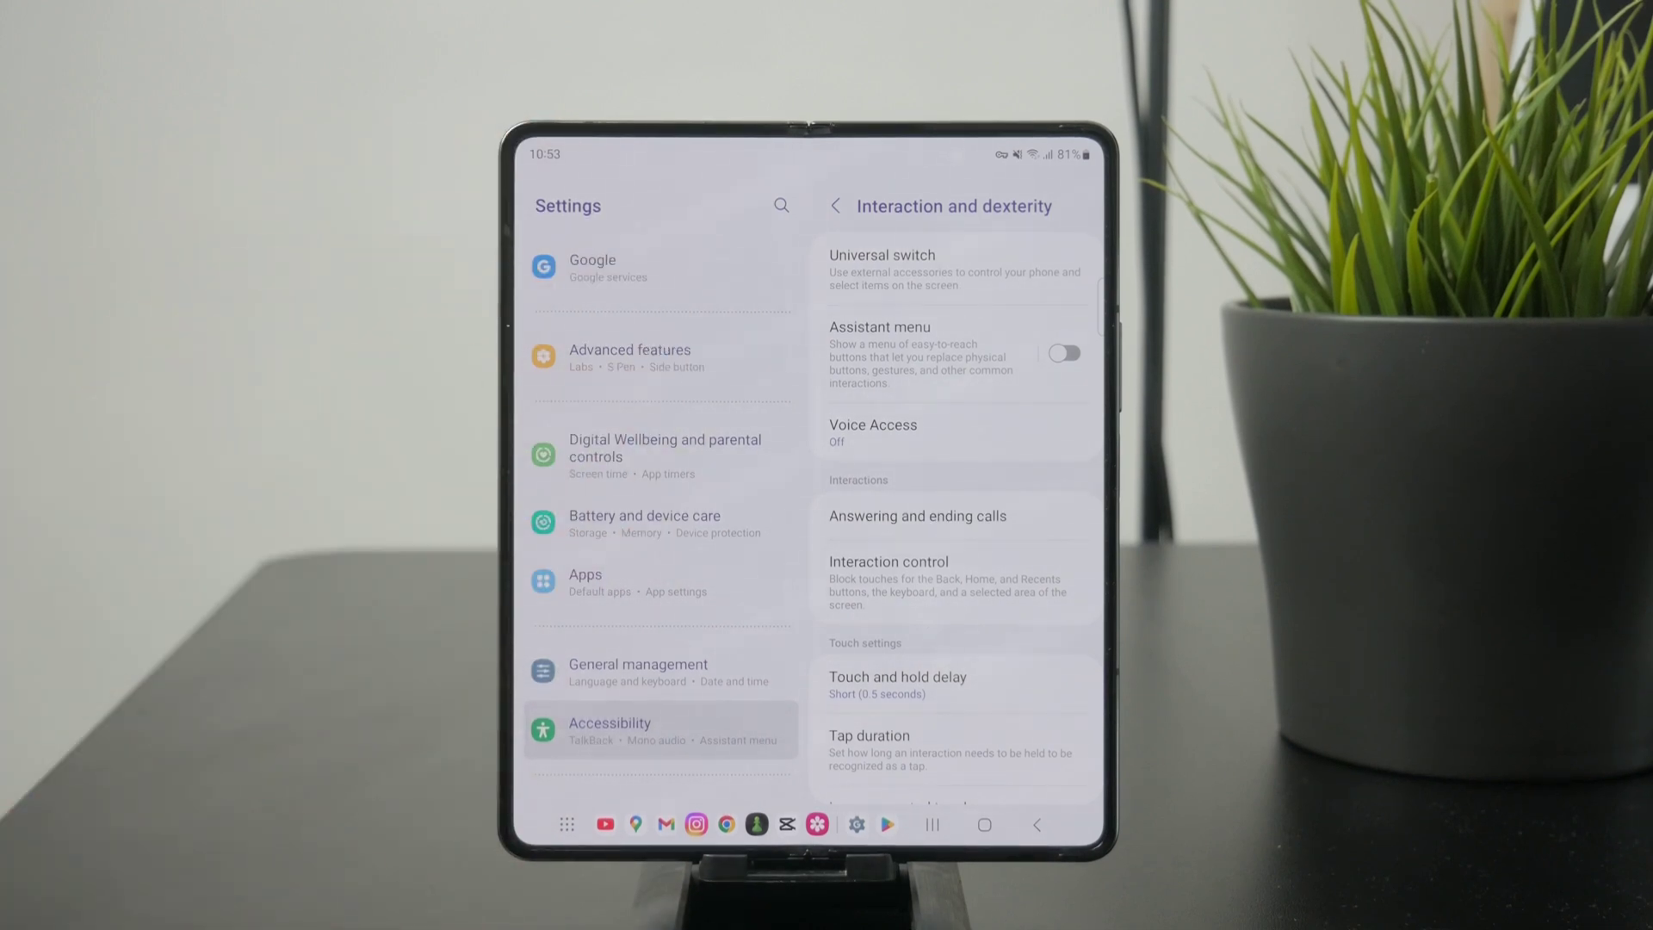
- Leave Settings for the home screen using the navigation bar's Home button
left_click(984, 824)
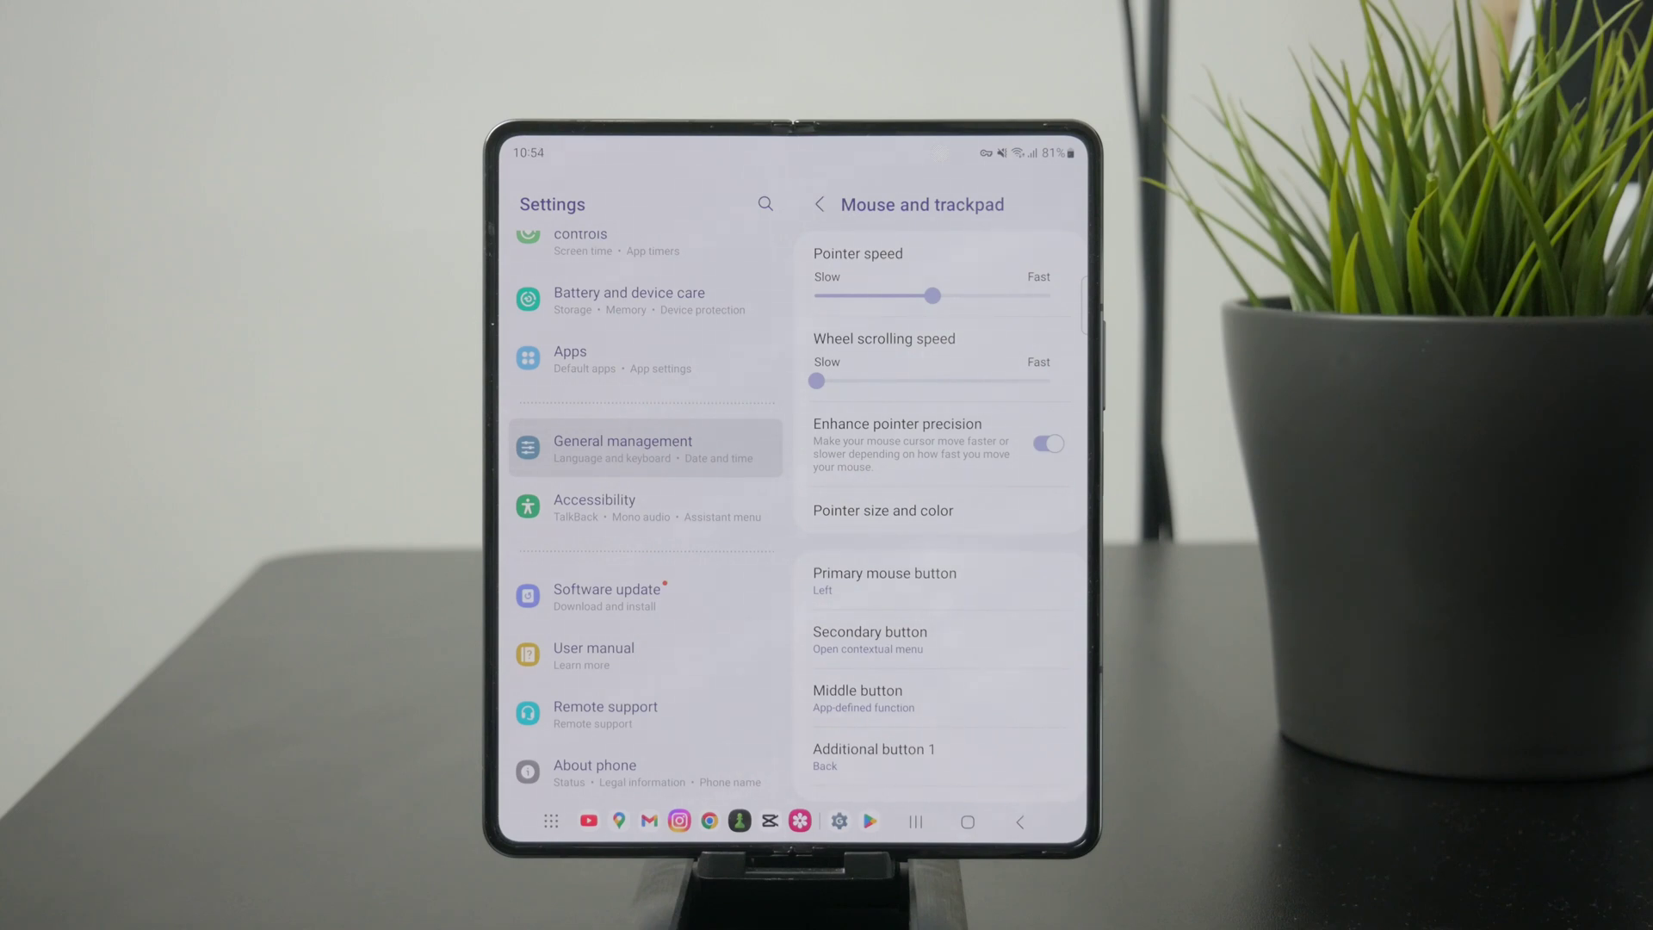
- Close Settings with the Home button to show the home screen
left_click(967, 822)
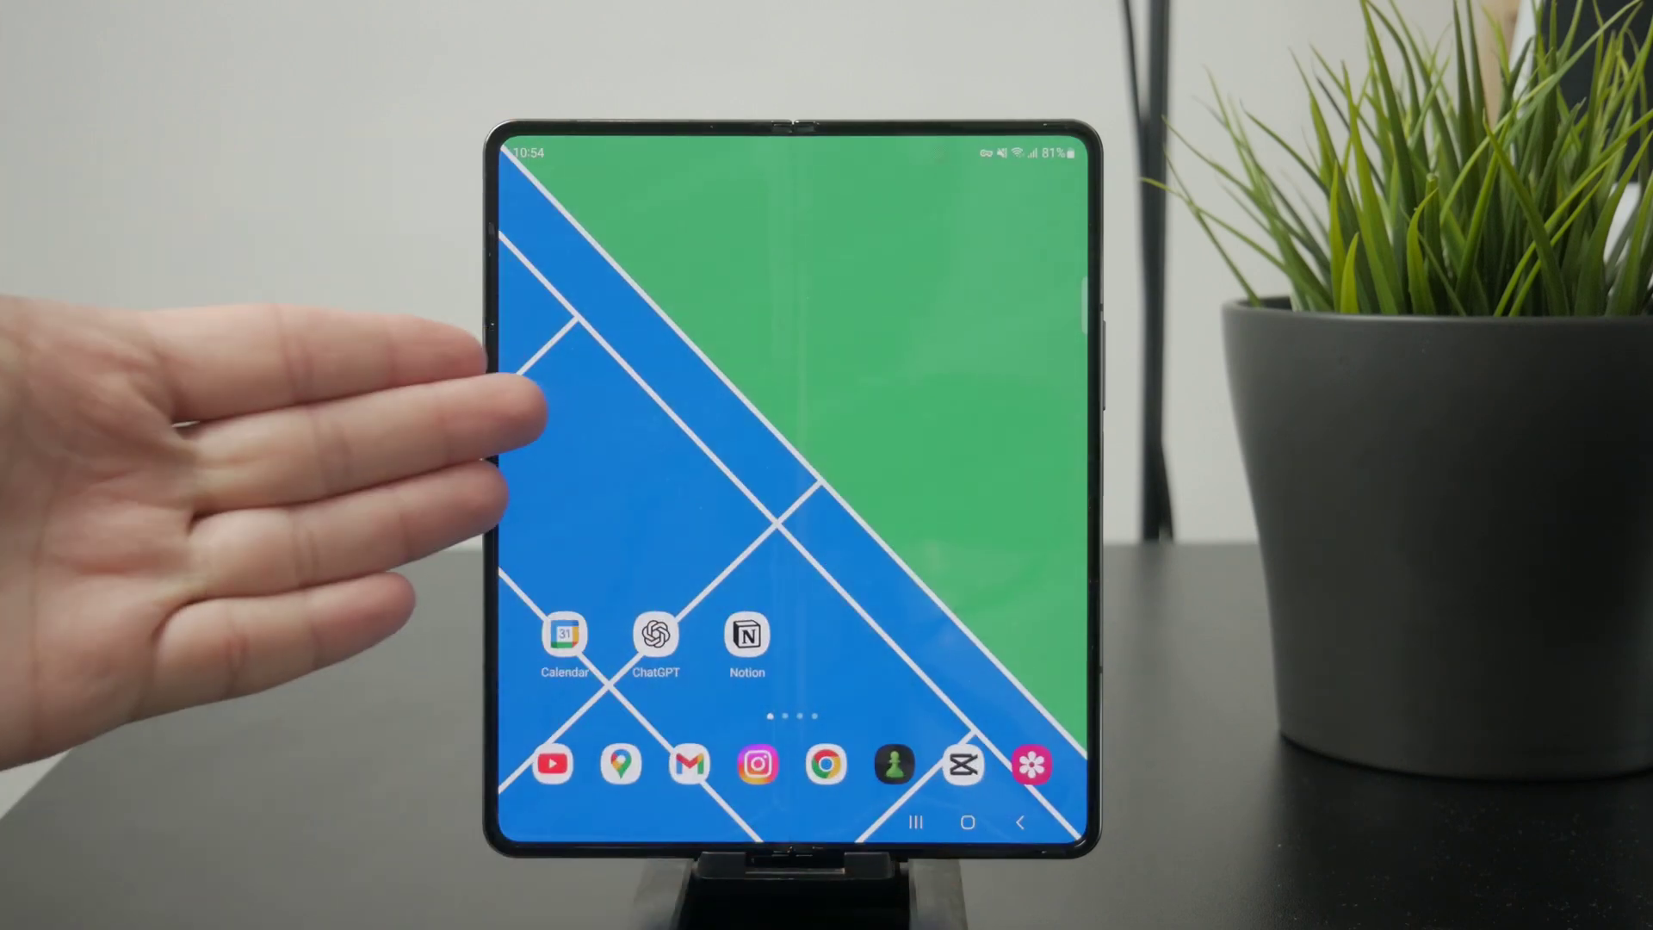